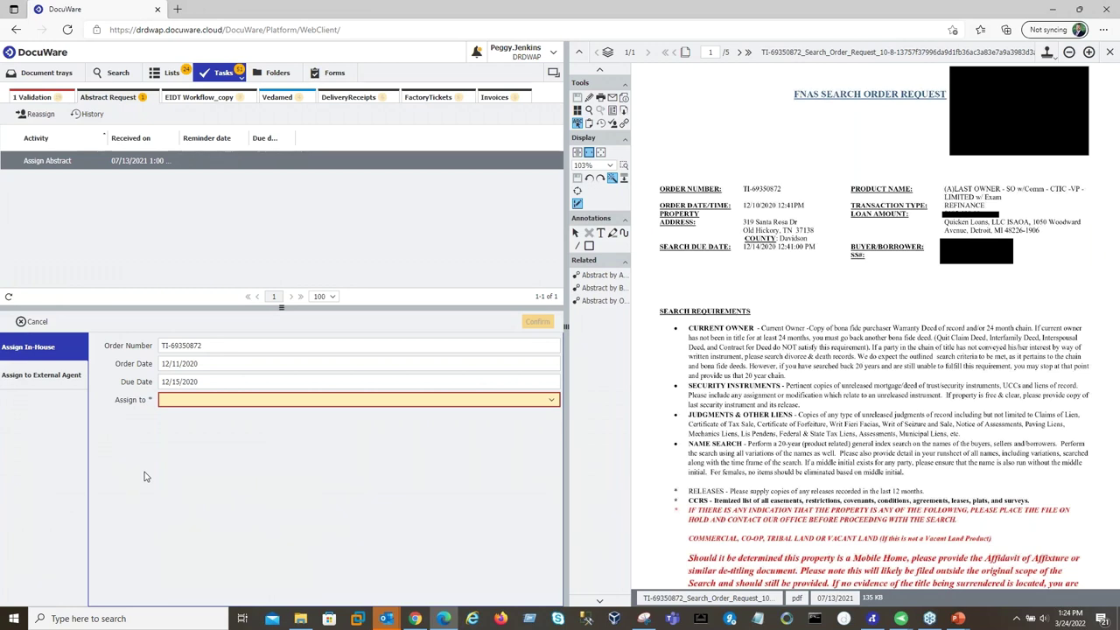
Switch to the Chrome window and view the Contracts folders and the list of published web forms
{"action": "left_click", "coordinate": [416, 618]}
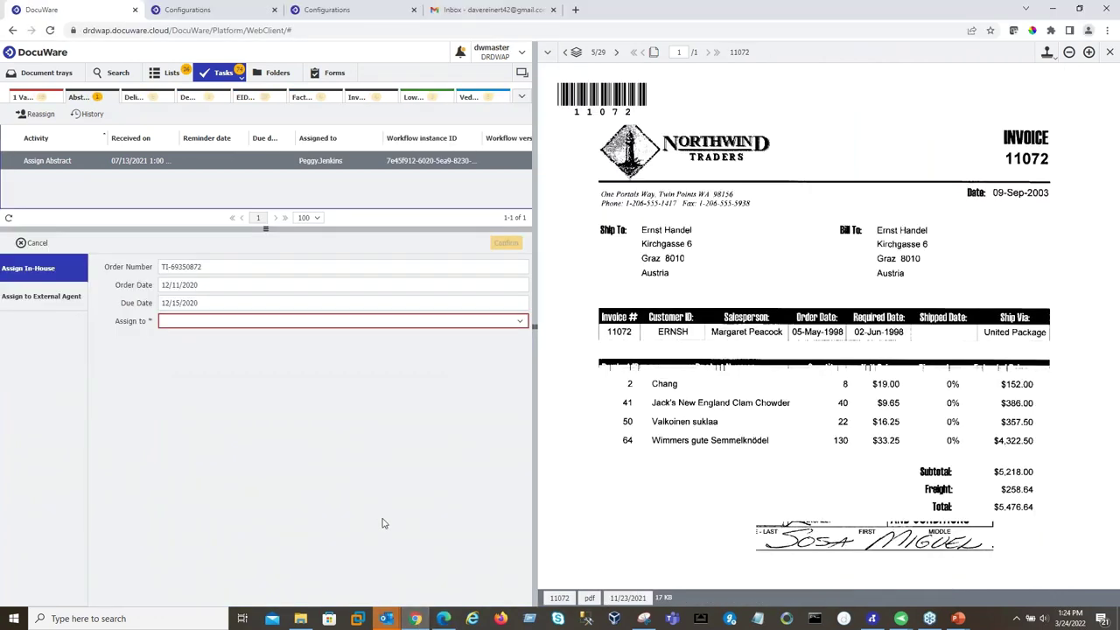
{"action": "left_click", "coordinate": [273, 77]}
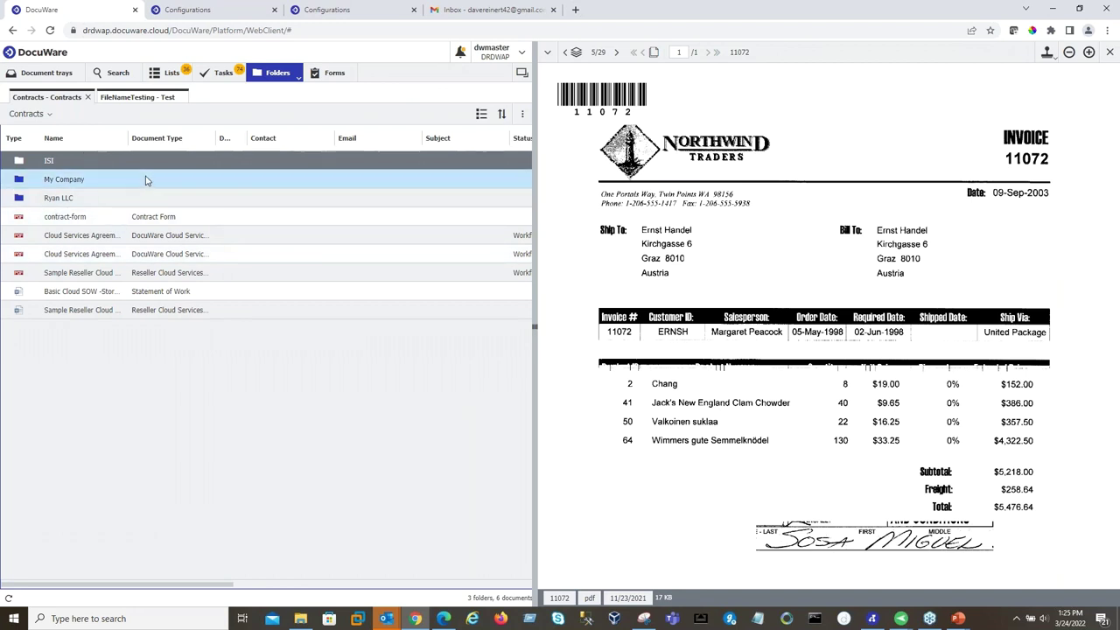
{"action": "left_click", "coordinate": [324, 75]}
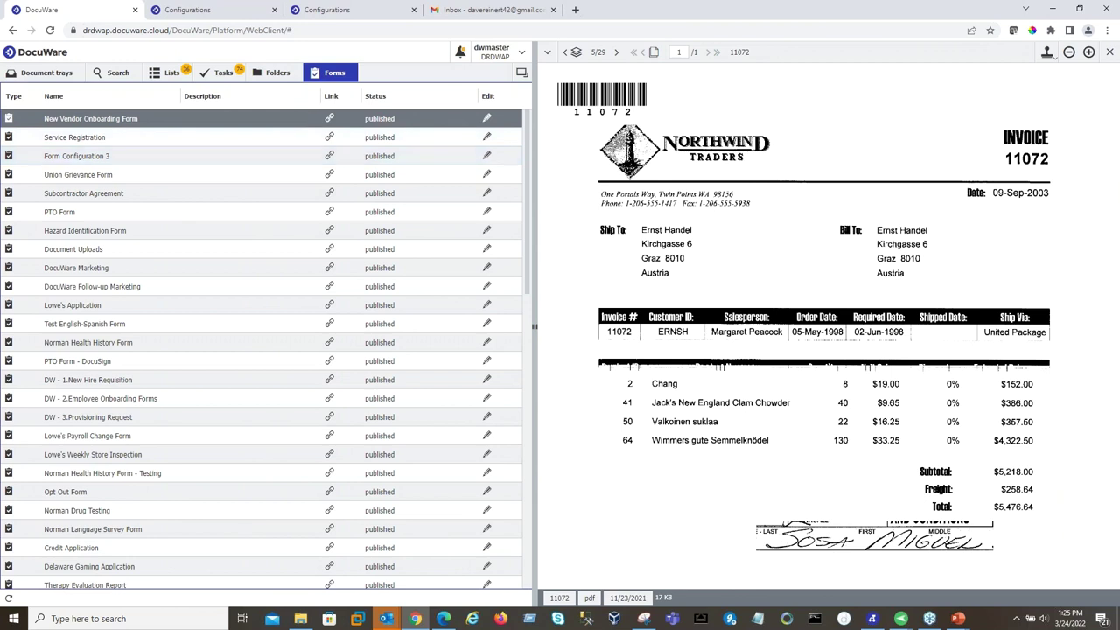
Show the DW - 2.Employee Onboarding Forms designer full screen, review the Citizenship Status field's settings, and return to normal view
{"action": "left_click", "coordinate": [223, 12]}
{"action": "left_click", "coordinate": [341, 9]}
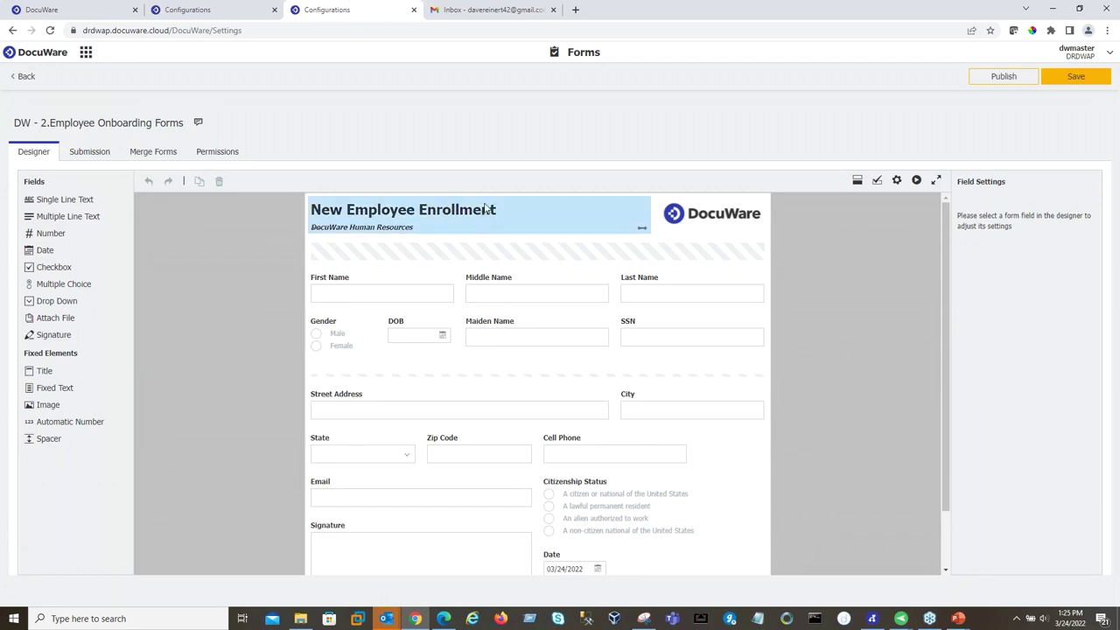
{"action": "left_click", "coordinate": [935, 181]}
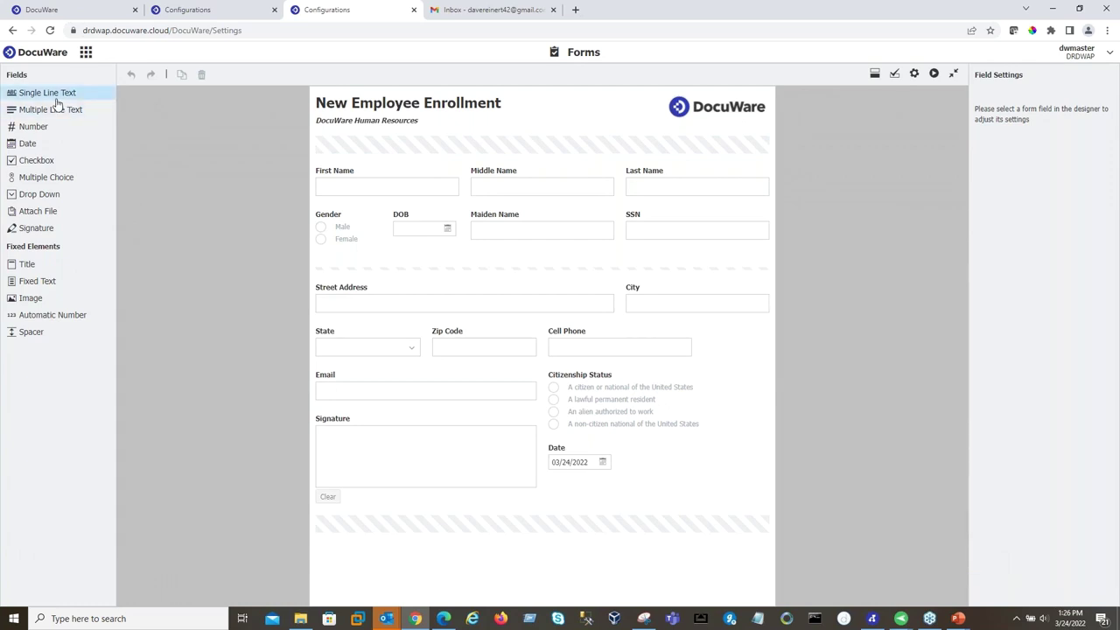
{"action": "left_click_drag", "start_coordinate": [28, 98], "coordinate": [161, 173]}
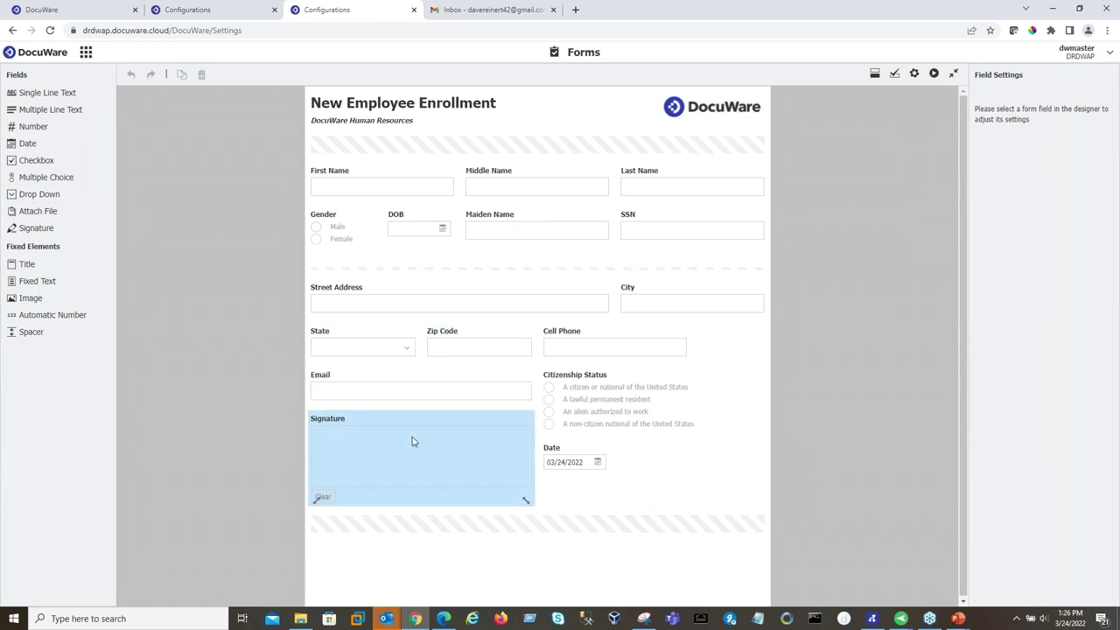
{"action": "left_click", "coordinate": [609, 407]}
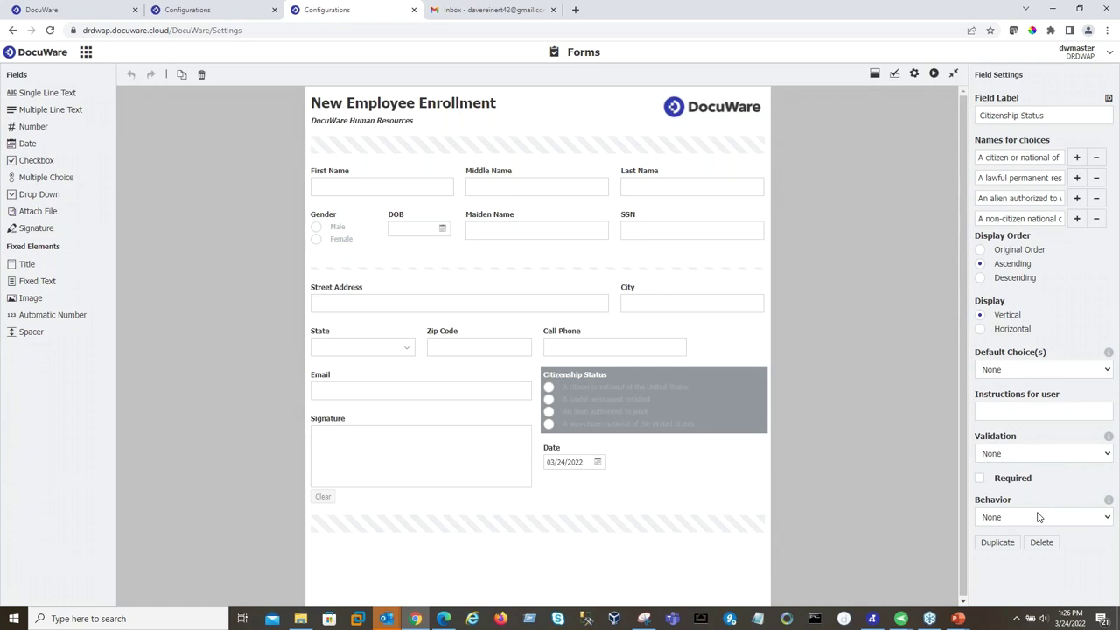
{"action": "left_click", "coordinate": [953, 73]}
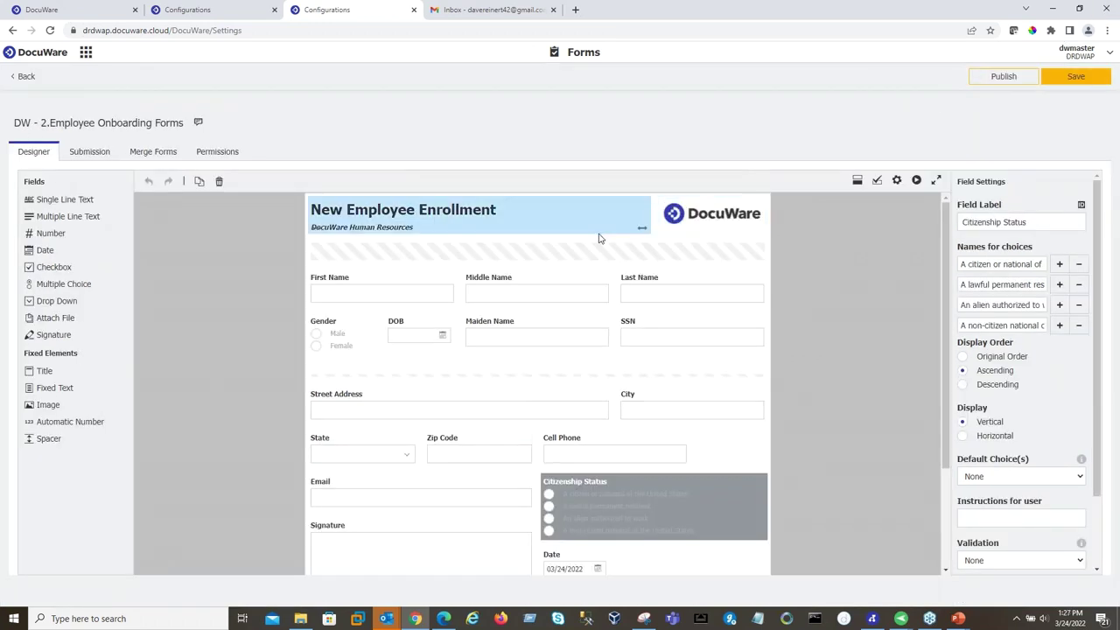
Review the onboarding form's document style and post-submission options, and its list of merge forms
{"action": "left_click", "coordinate": [89, 152]}
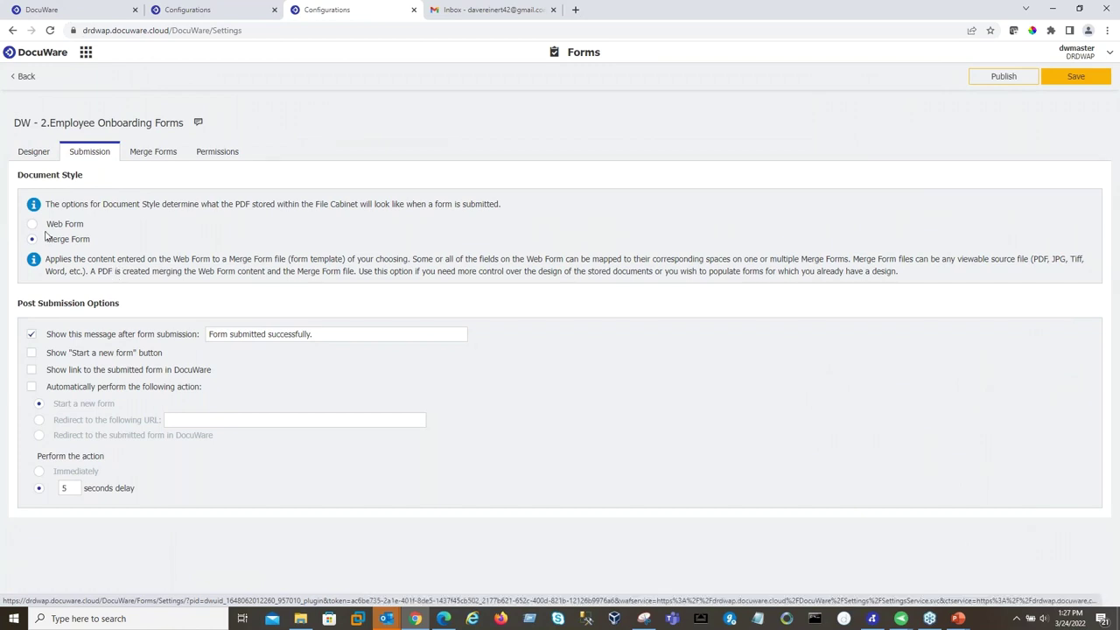
{"action": "left_click", "coordinate": [153, 156]}
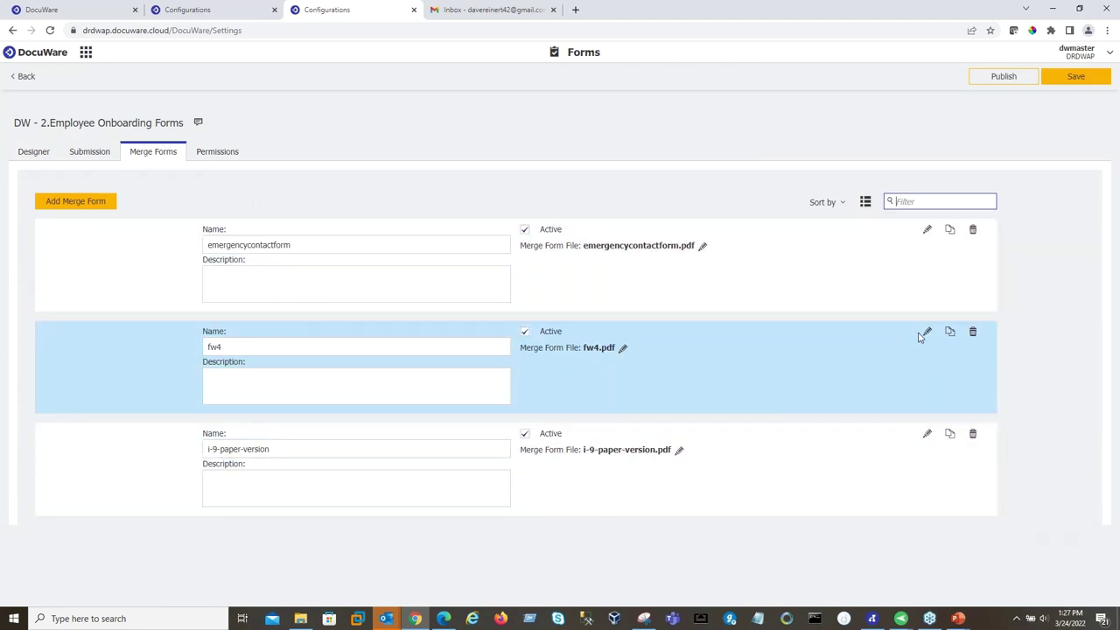
Inspect the fw4 merge form's field layout, output and indexing settings, close it without saving, and view the onboarding form's permissions
{"action": "left_click", "coordinate": [926, 332]}
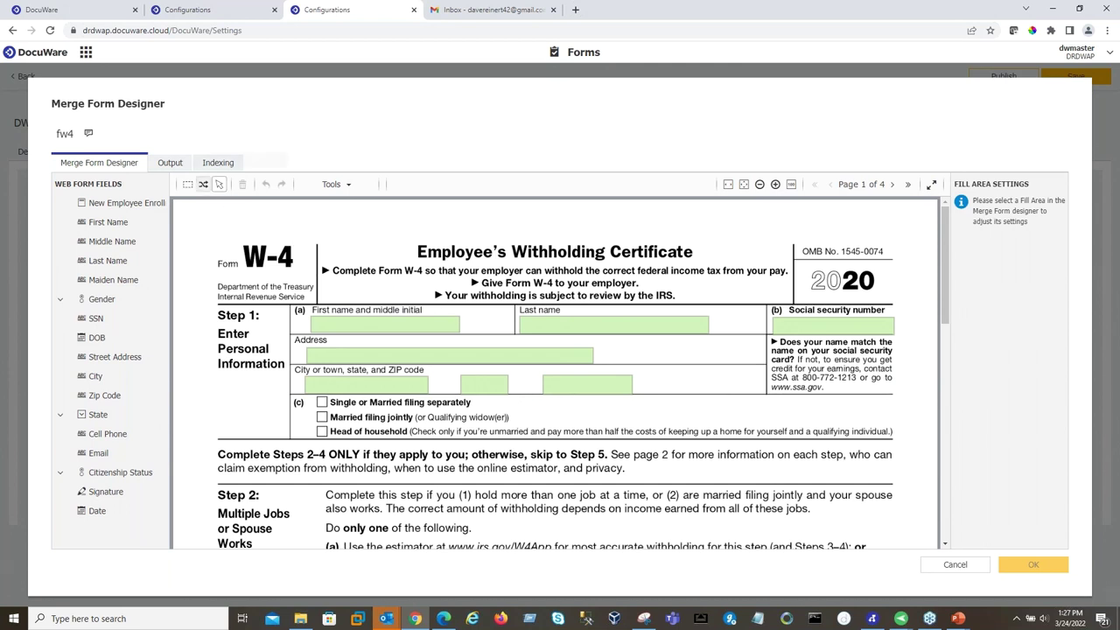
{"action": "left_click", "coordinate": [171, 165]}
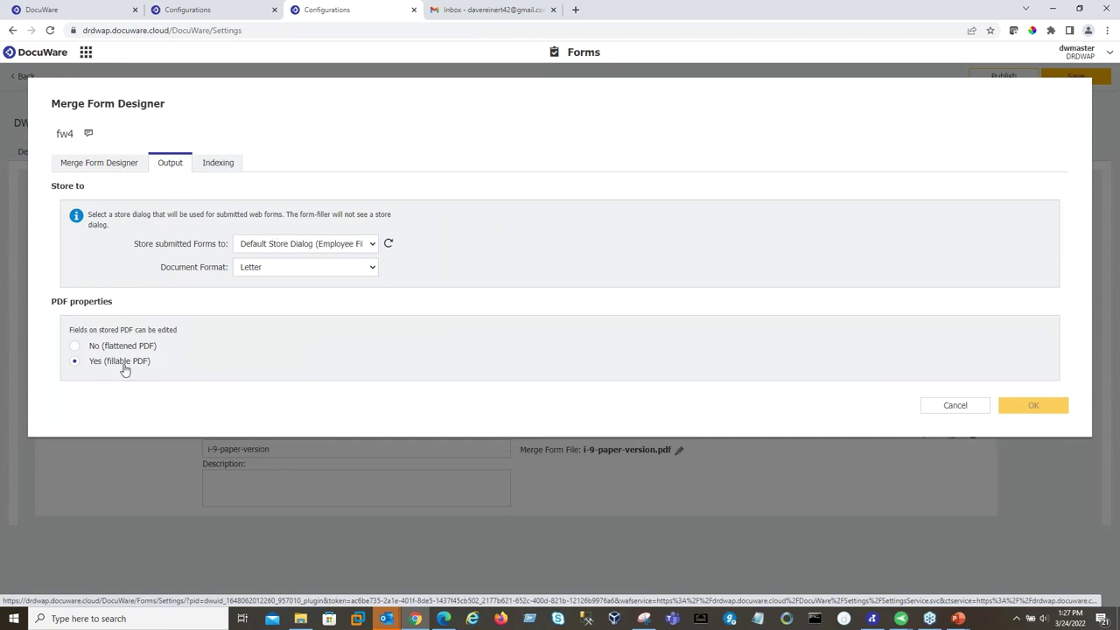
{"action": "left_click", "coordinate": [217, 164]}
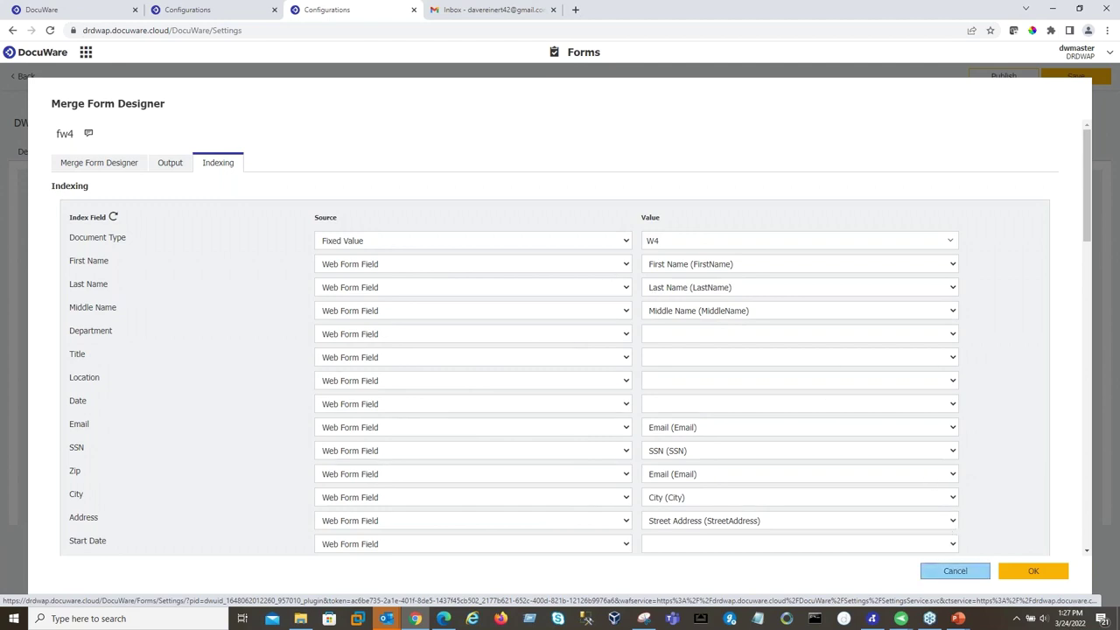
{"action": "left_click", "coordinate": [955, 572]}
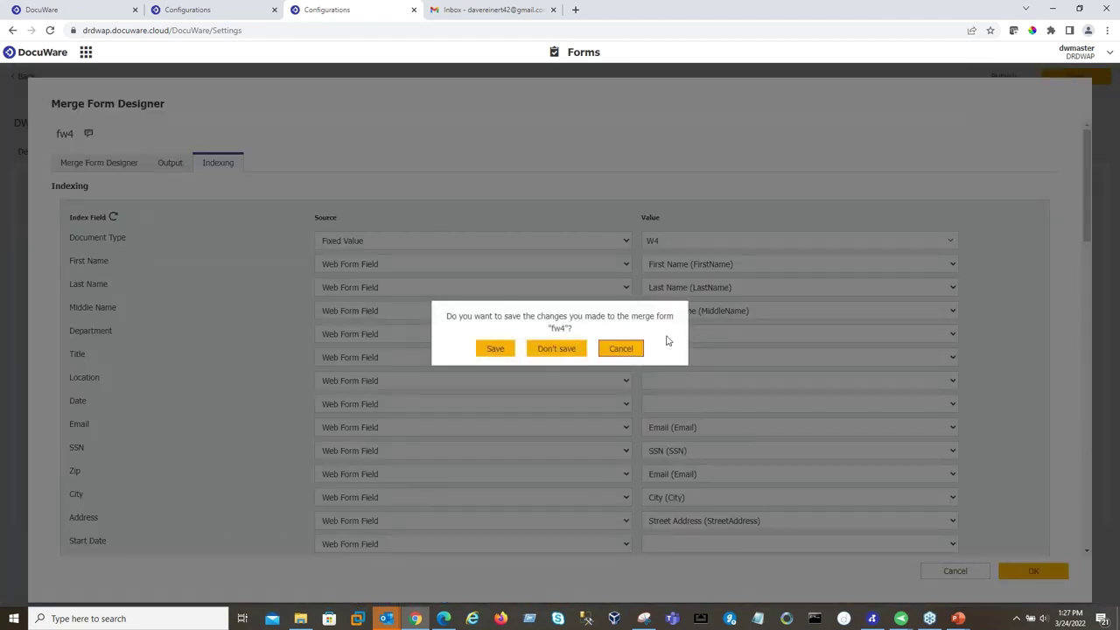
{"action": "left_click", "coordinate": [556, 349]}
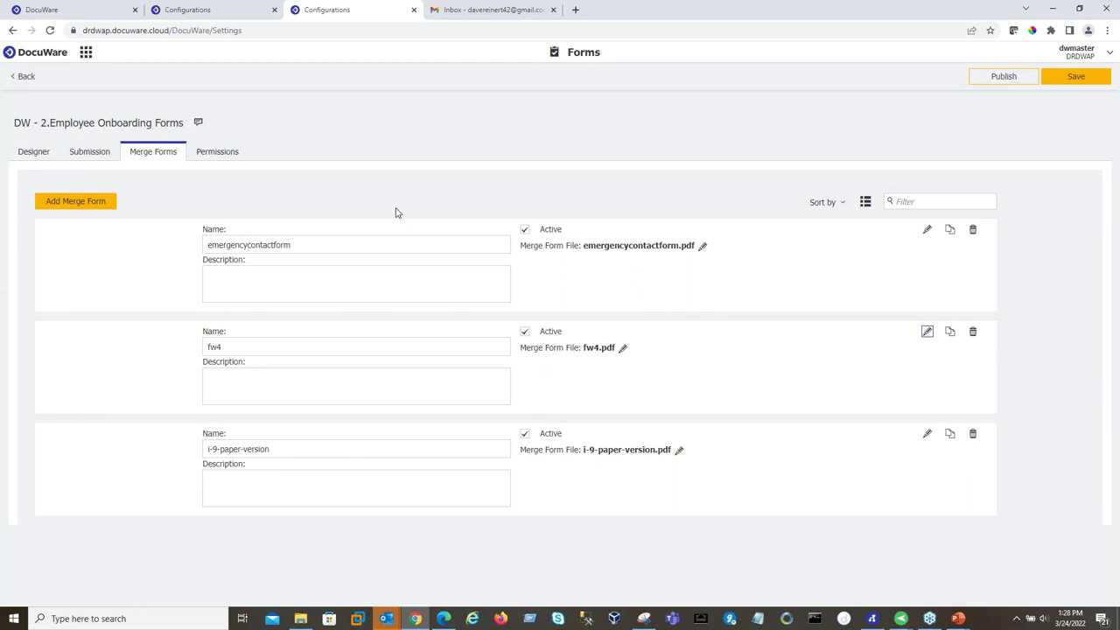
{"action": "left_click", "coordinate": [218, 153]}
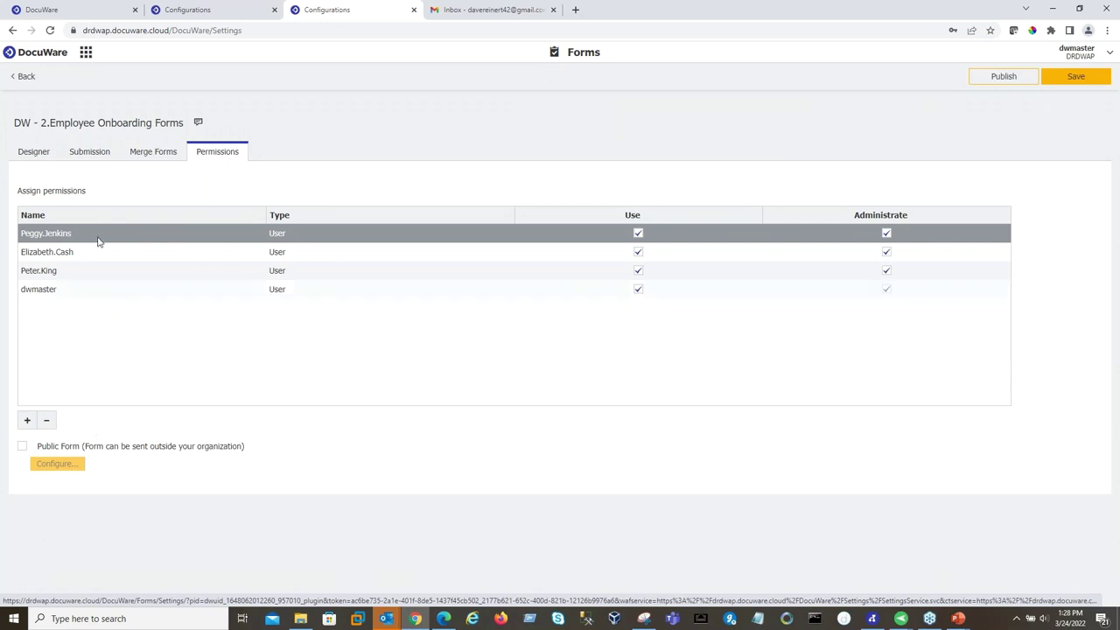
Open the Cloud Services Agreement PDF from the Contracts search results in DocuWare and place the Send for Signature stamp on its first page
{"action": "left_click", "coordinate": [73, 9]}
{"action": "left_click", "coordinate": [114, 72]}
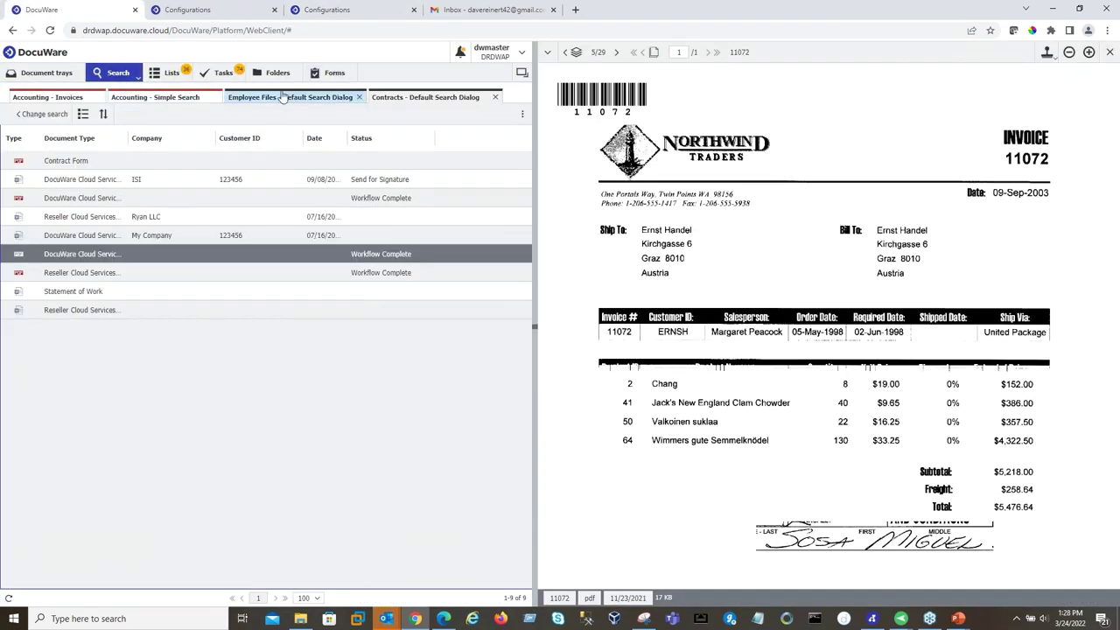
{"action": "left_click", "coordinate": [80, 258]}
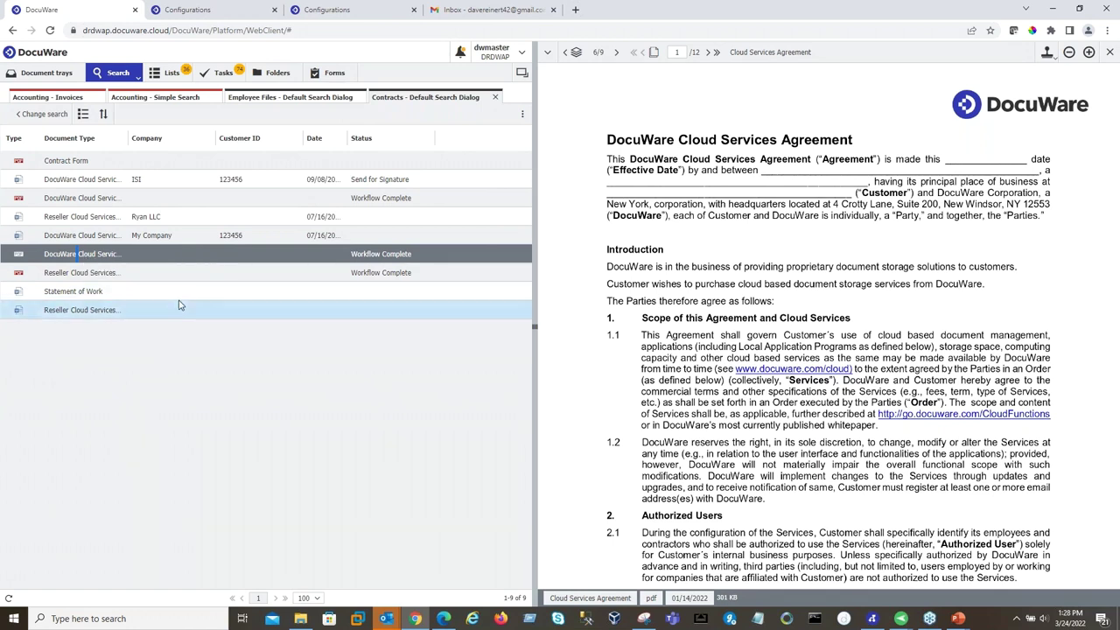
{"action": "left_click", "coordinate": [1047, 53]}
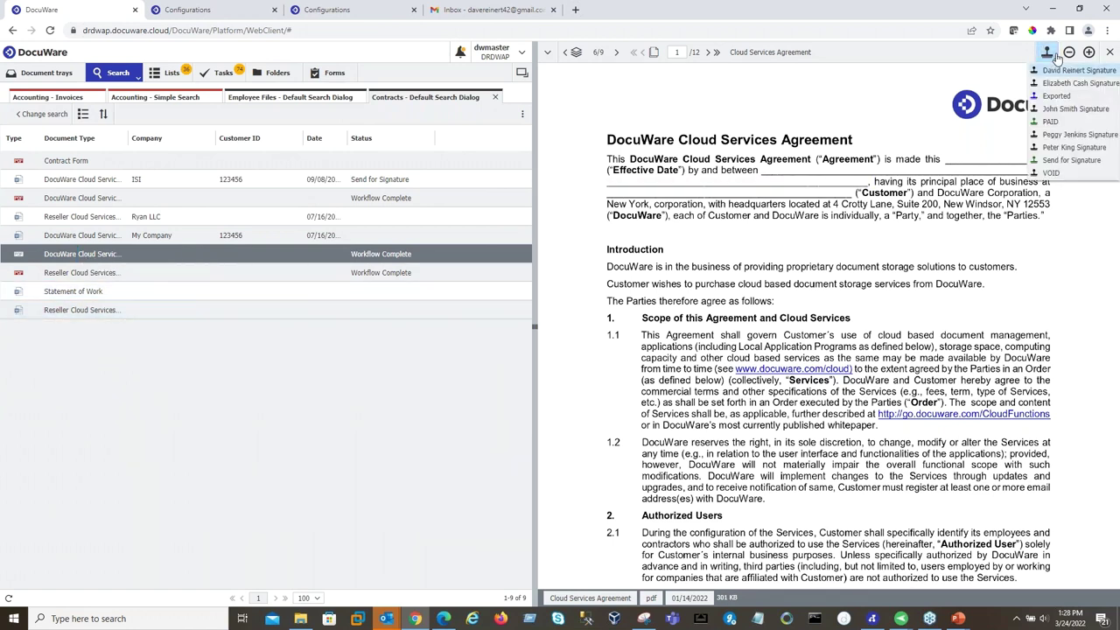
{"action": "left_click", "coordinate": [1049, 161]}
{"action": "left_click", "coordinate": [628, 78]}
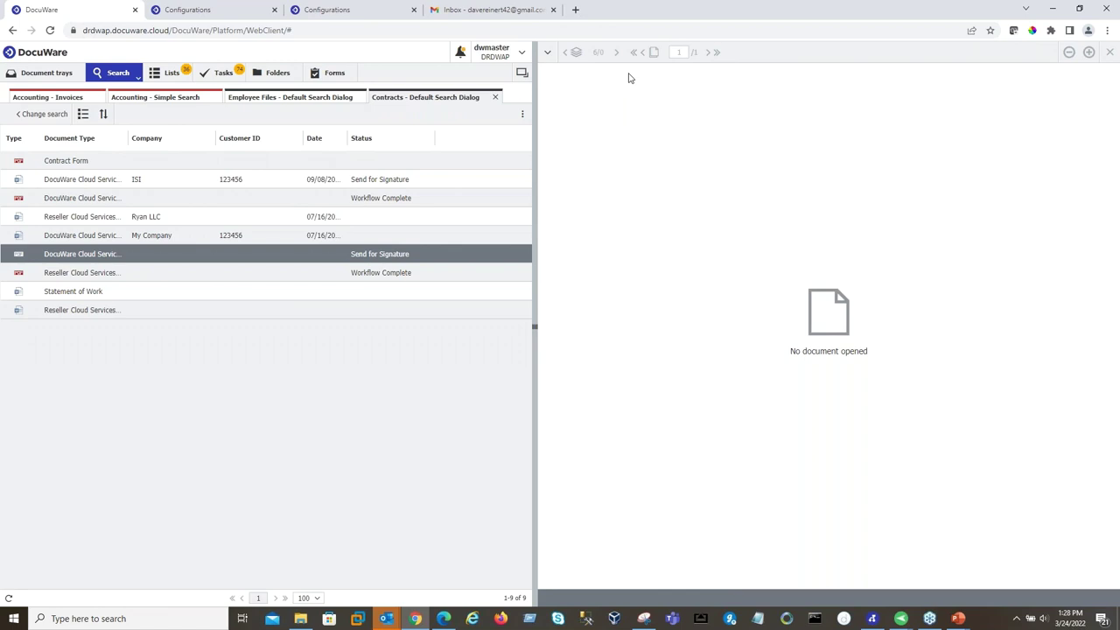
Switch to Gmail, open the Sign Contract email, and continue to its document in DocuSign
{"action": "left_click", "coordinate": [463, 10]}
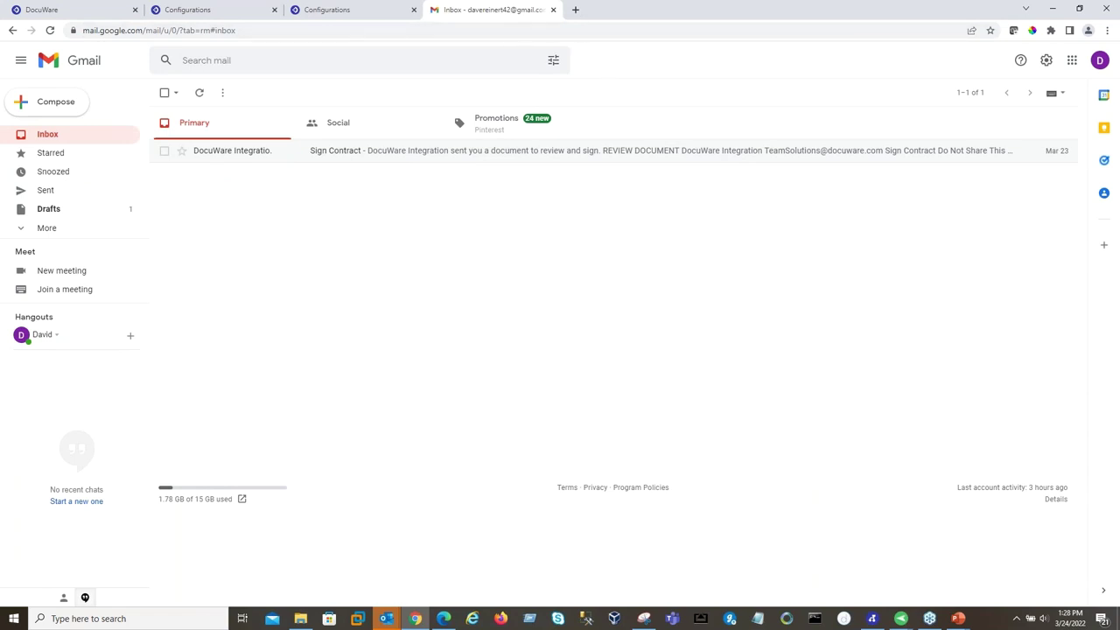
{"action": "double_click", "coordinate": [240, 154]}
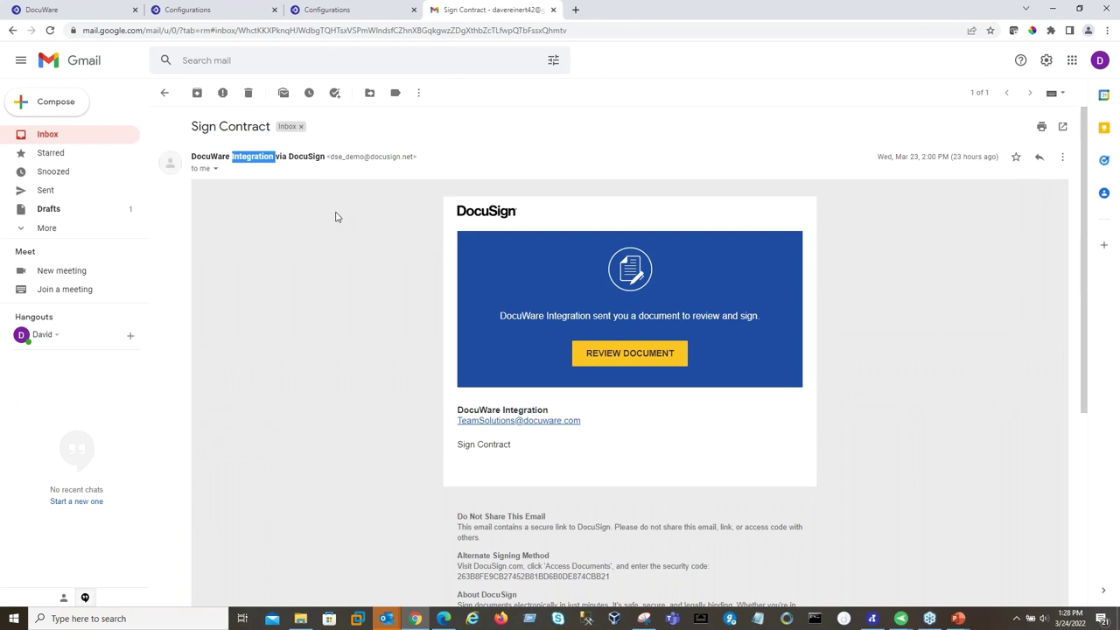
{"action": "left_click", "coordinate": [656, 357]}
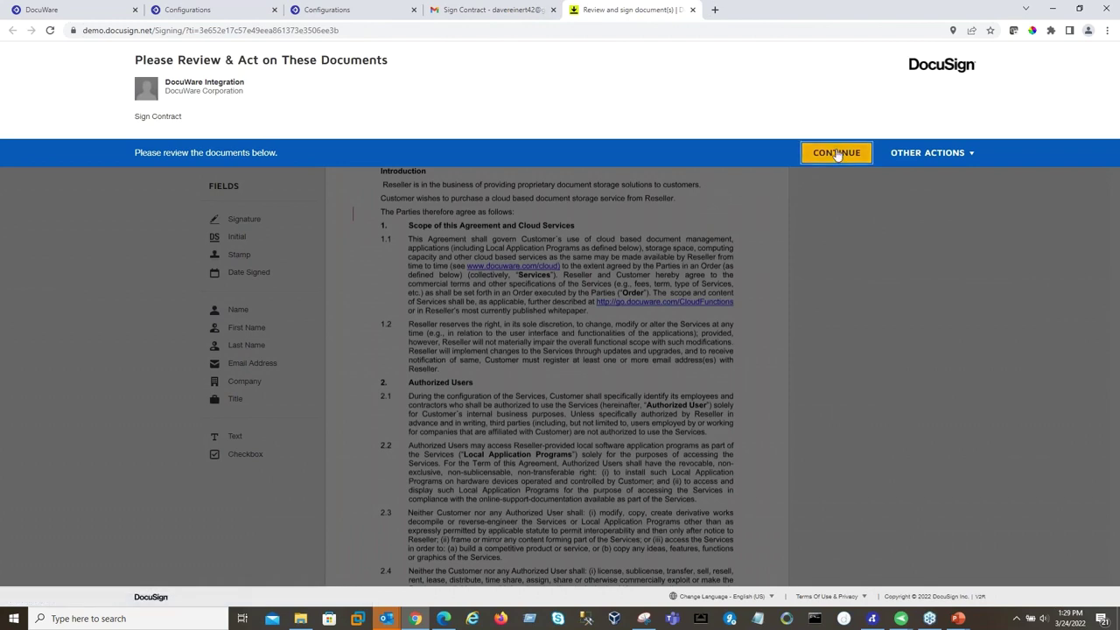
{"action": "left_click", "coordinate": [836, 152]}
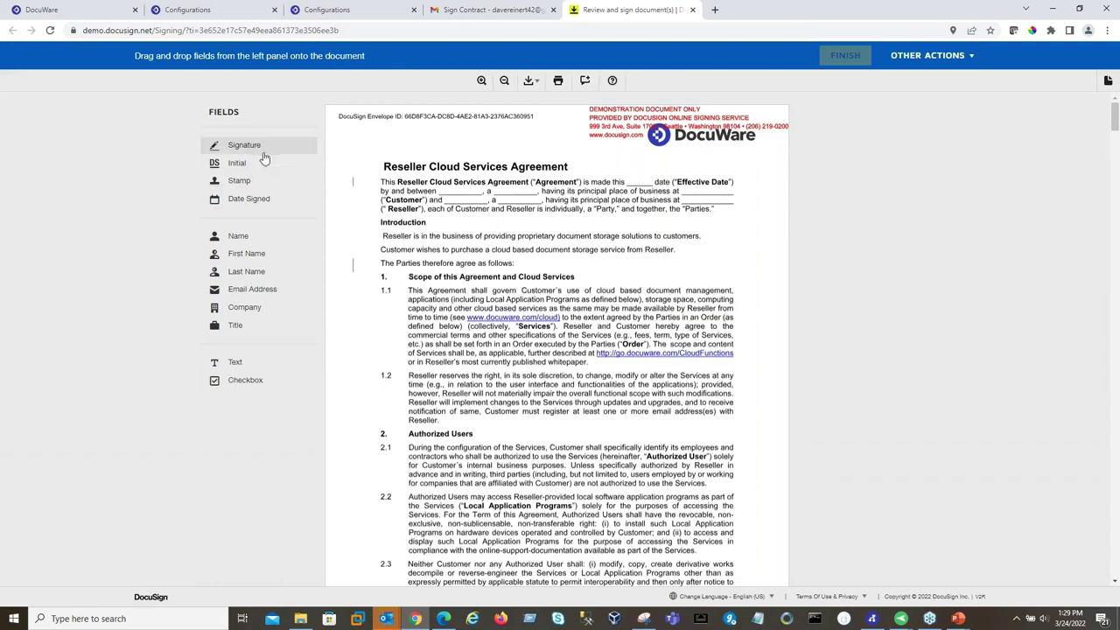
Place a signature on page 6 of the Reseller Cloud Services Agreement, finish signing, and decline the DocuSign login
{"action": "mouse_move", "coordinate": [249, 146]}
{"action": "left_mouse_down"}
{"action": "mouse_move", "coordinate": [404, 298]}
{"action": "mouse_move", "coordinate": [480, 319]}
{"action": "mouse_move", "coordinate": [440, 249]}
{"action": "mouse_move", "coordinate": [565, 200]}
{"action": "mouse_move", "coordinate": [539, 204]}
{"action": "mouse_move", "coordinate": [538, 241]}
{"action": "mouse_move", "coordinate": [554, 248]}
{"action": "left_mouse_up"}
{"action": "scroll", "coordinate": [479, 319], "scroll_direction": "down", "scroll_amount": 15}
{"action": "scroll", "coordinate": [477, 320], "scroll_direction": "down", "scroll_amount": 12}
{"action": "scroll", "coordinate": [475, 321], "scroll_direction": "down", "scroll_amount": 5}
{"action": "left_click", "coordinate": [845, 55]}
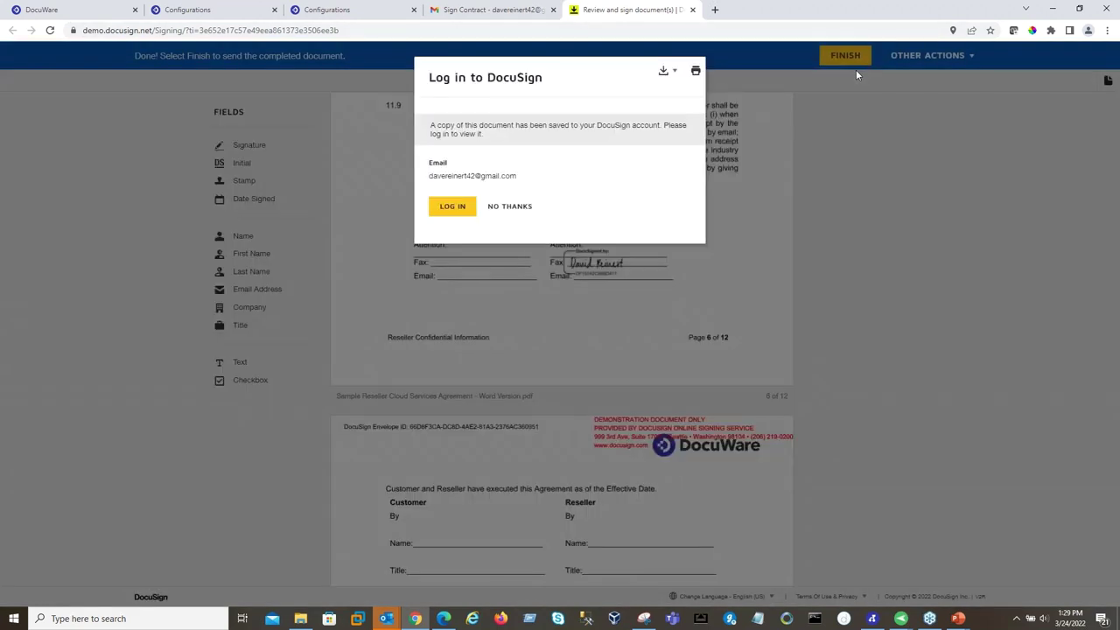
{"action": "left_click", "coordinate": [495, 208]}
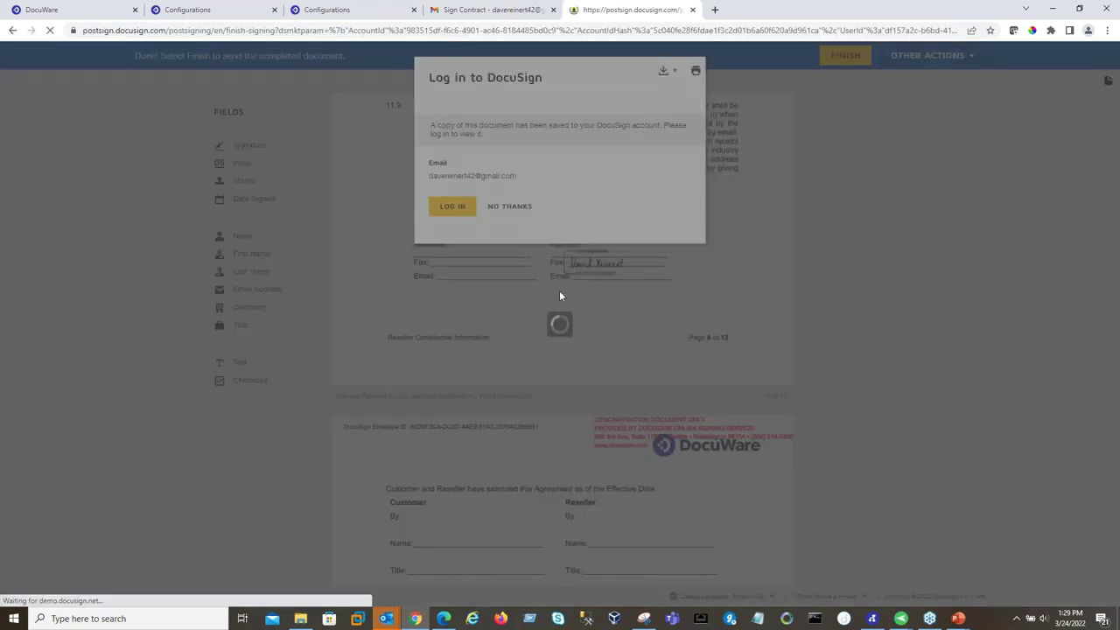
Check the Gmail inbox, return to the DocuWare contract results, and reopen the stamped Cloud Services Agreement
{"action": "left_click", "coordinate": [520, 11]}
{"action": "left_click", "coordinate": [77, 136]}
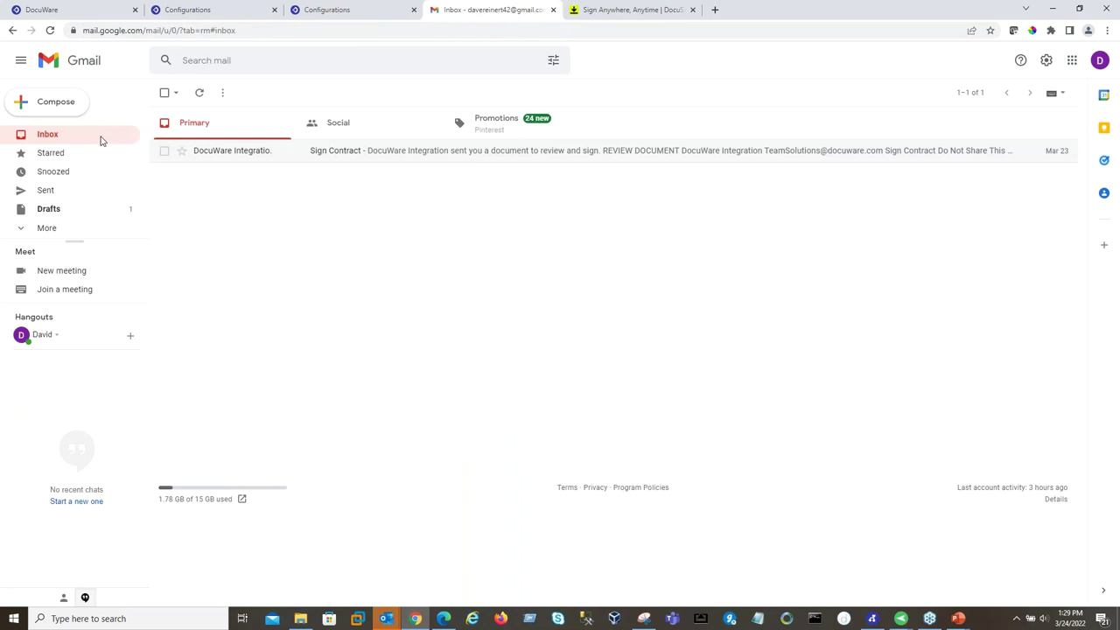
{"action": "left_click", "coordinate": [220, 10]}
{"action": "left_click", "coordinate": [54, 10]}
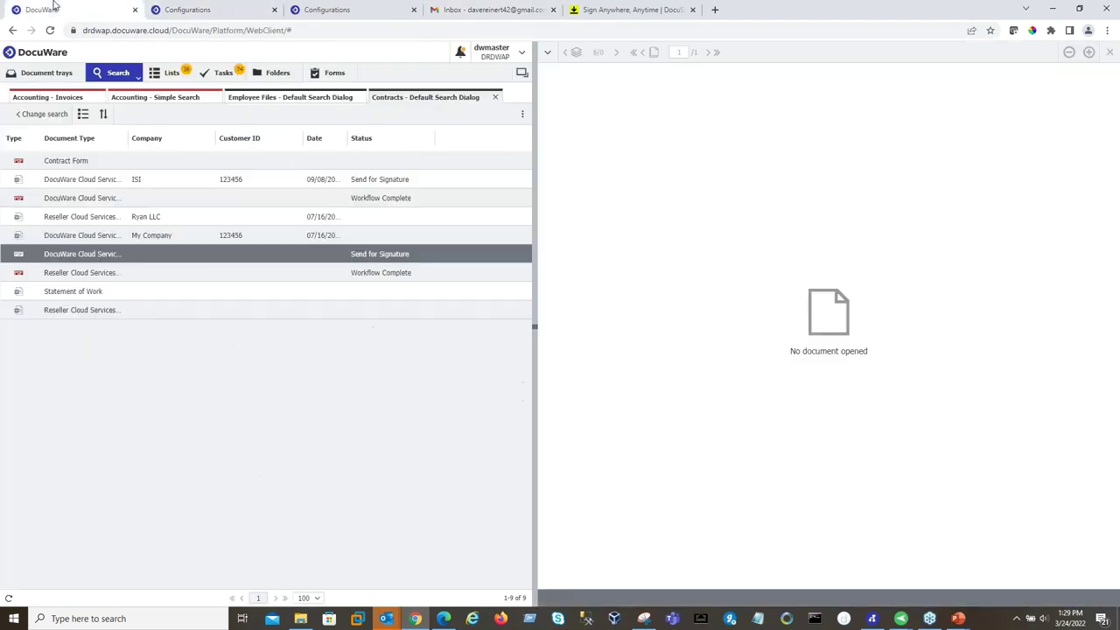
{"action": "double_click", "coordinate": [108, 254]}
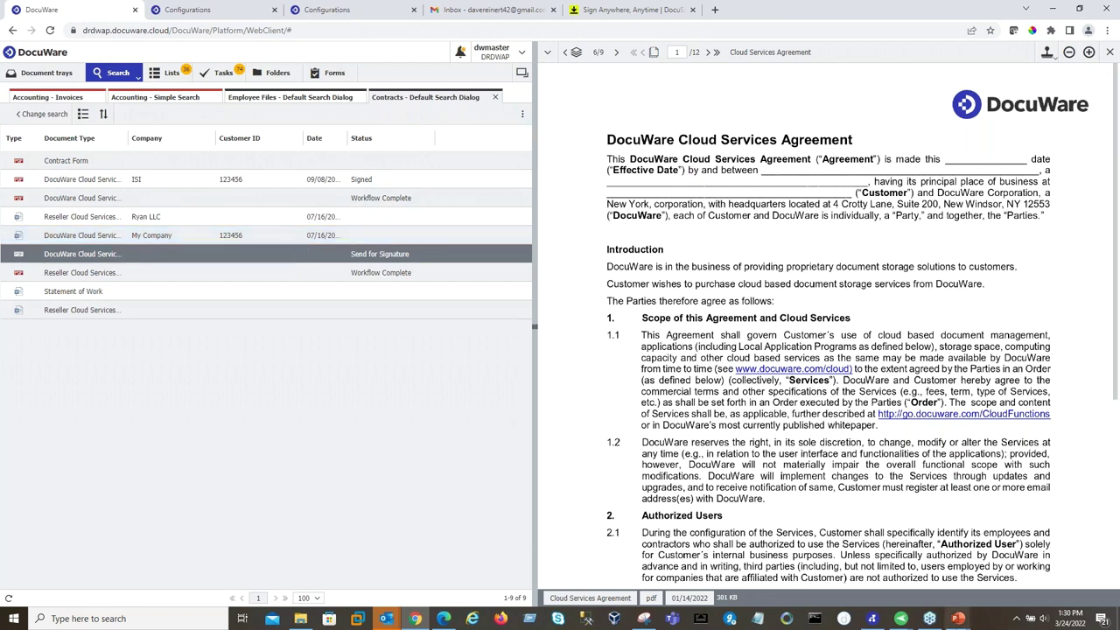
Switch to the PowerPoint webinar presentation, resume its slide show, and advance to the slide "The tools you need to thrive"
{"action": "mouse_move", "coordinate": [959, 619]}
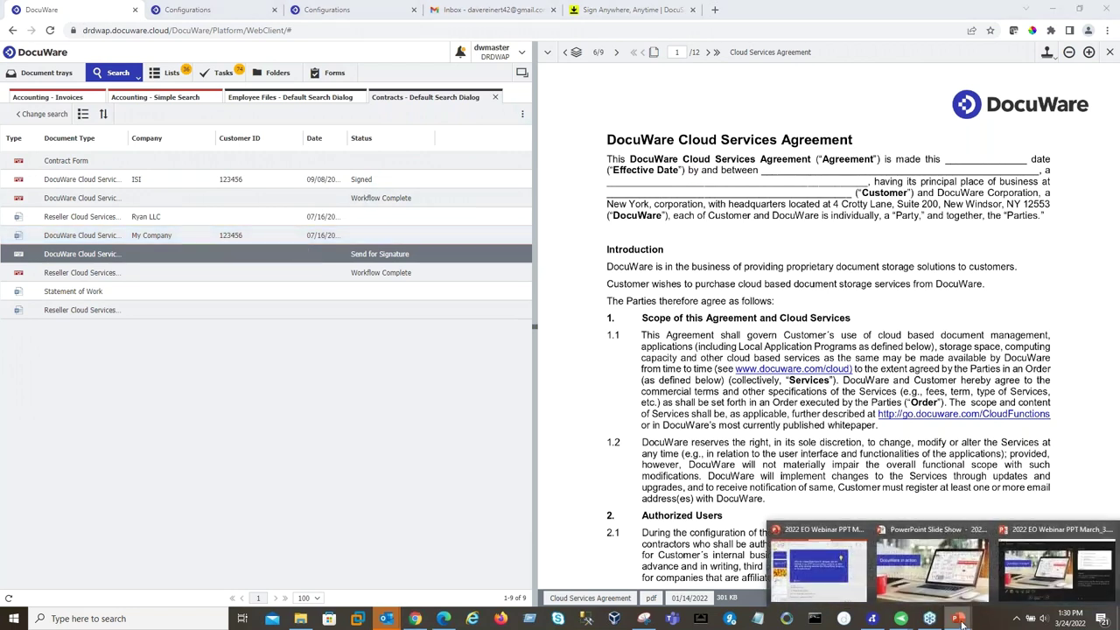
{"action": "left_click", "coordinate": [822, 579]}
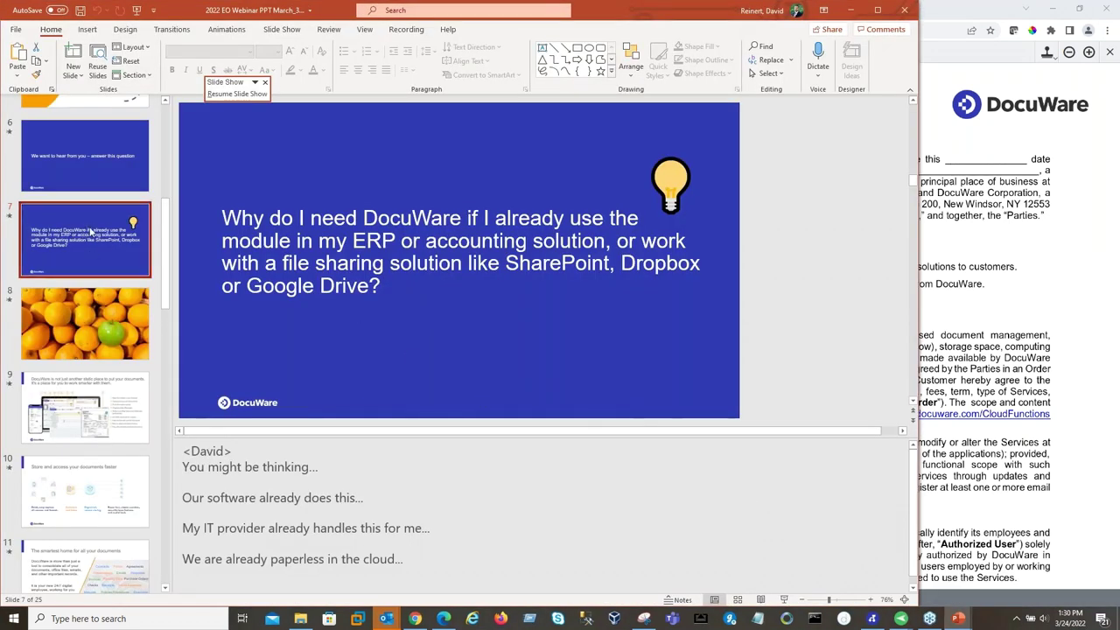
{"action": "left_click", "coordinate": [136, 10]}
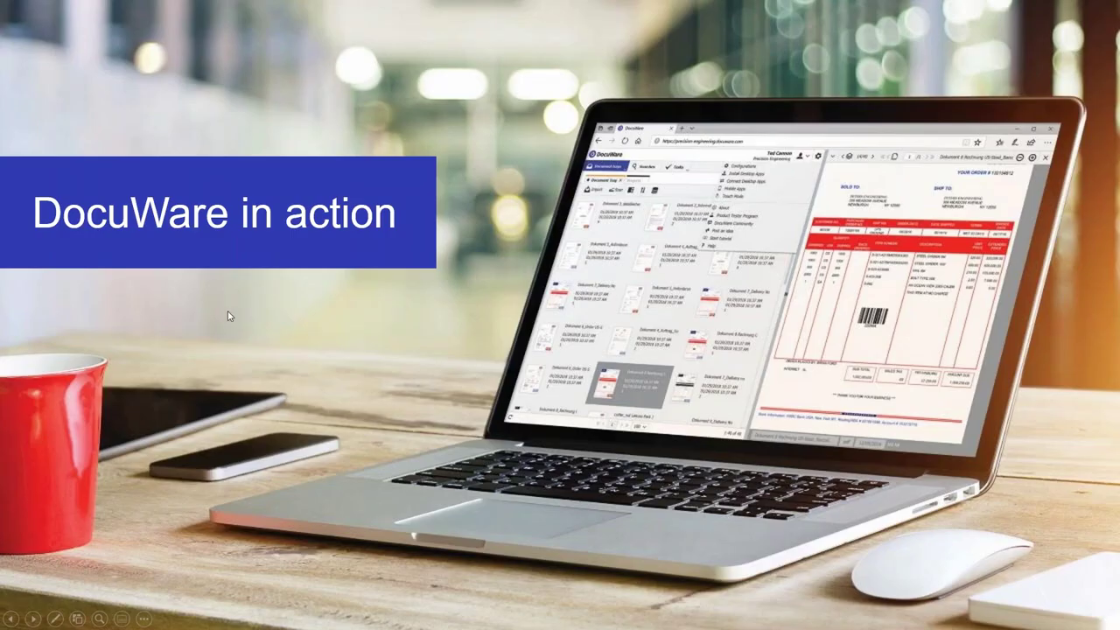
{"action": "left_click", "coordinate": [234, 312]}
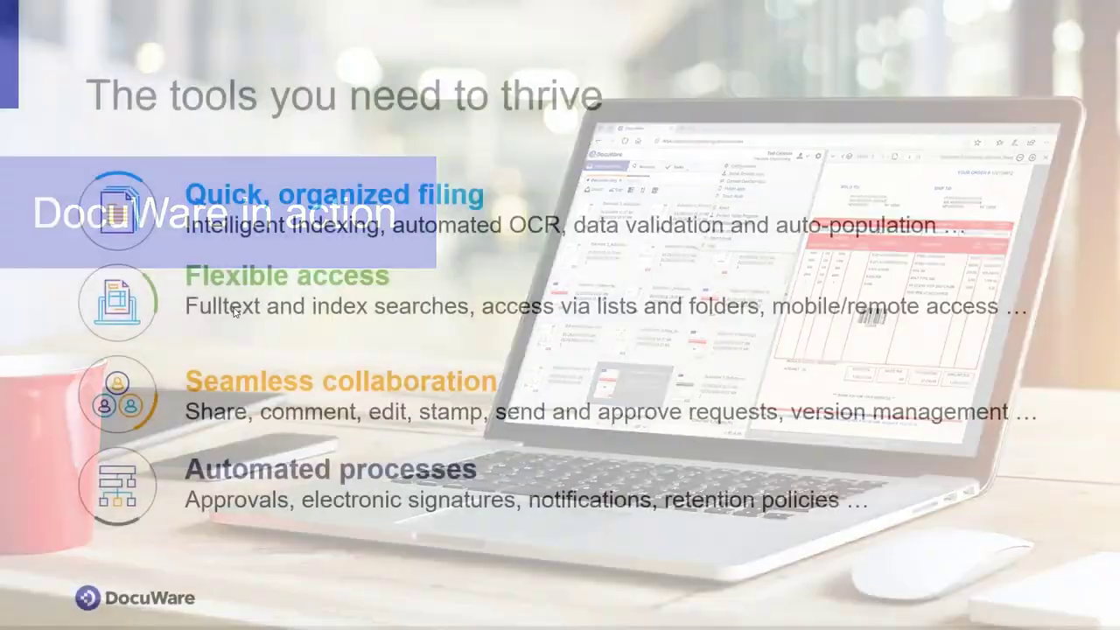